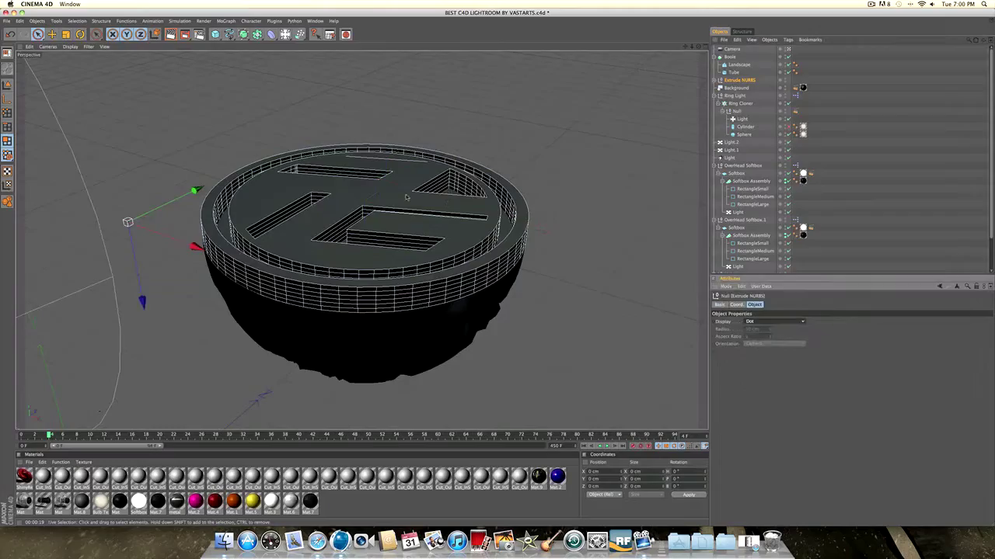
- Check the cap and rounding settings of the Extrude NURBS island top
click(772, 305)
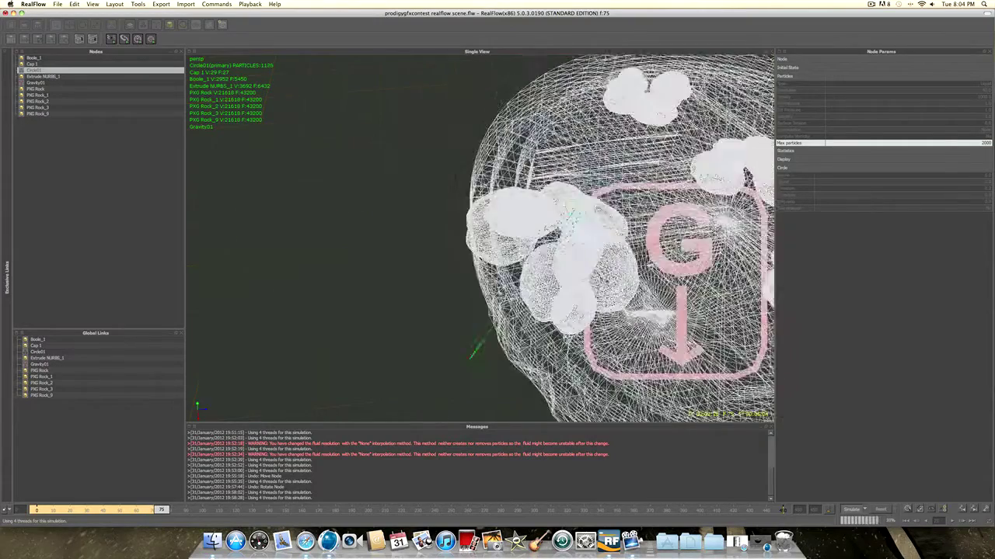
- Show the Circle emitter's particle filter settings in Node Params
click(816, 115)
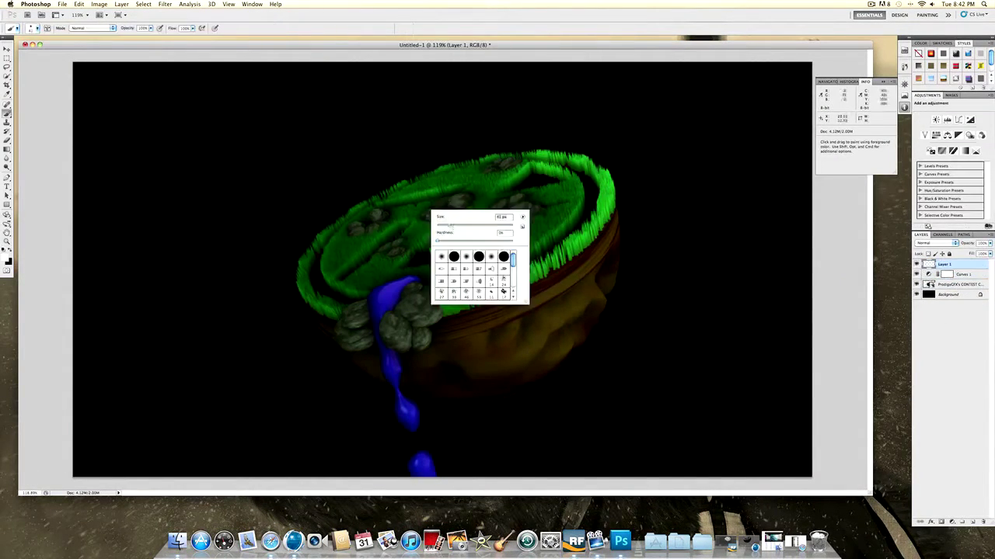
- Set Layer 1 to Color Dodge blending and adjust brush size and hardness for highlights
click(937, 245)
click(932, 201)
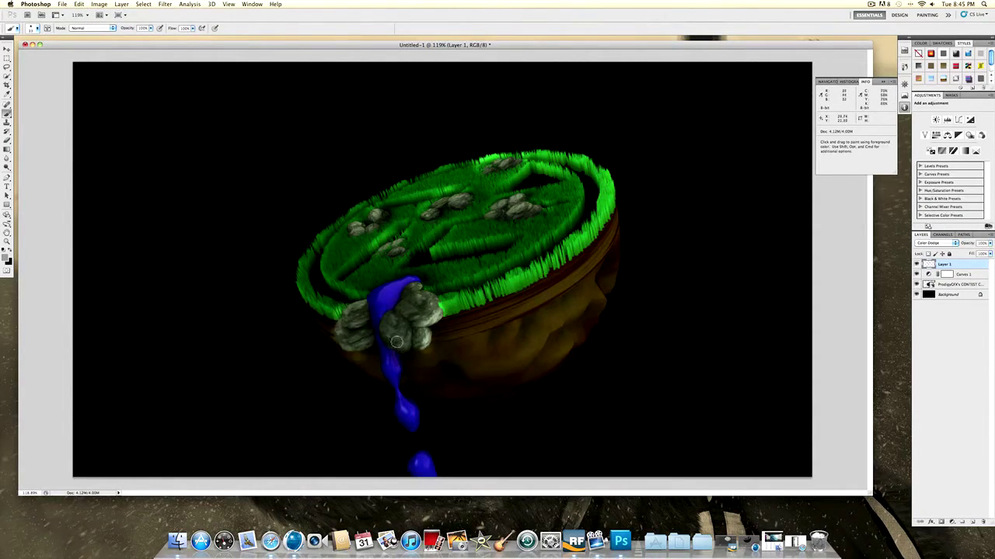
right_click(417, 330)
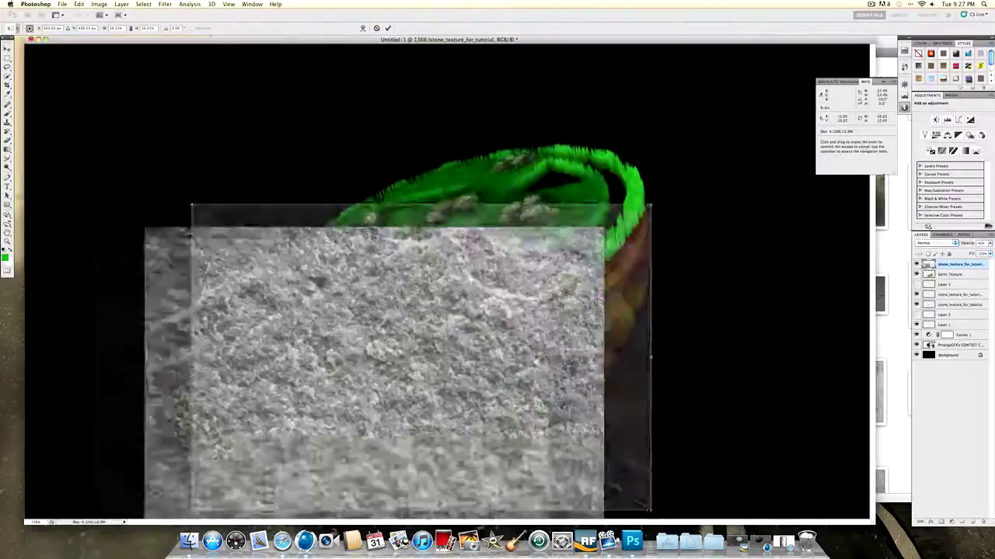
- Switch to the Rectangular Marquee tool with the M shortcut
key(m)
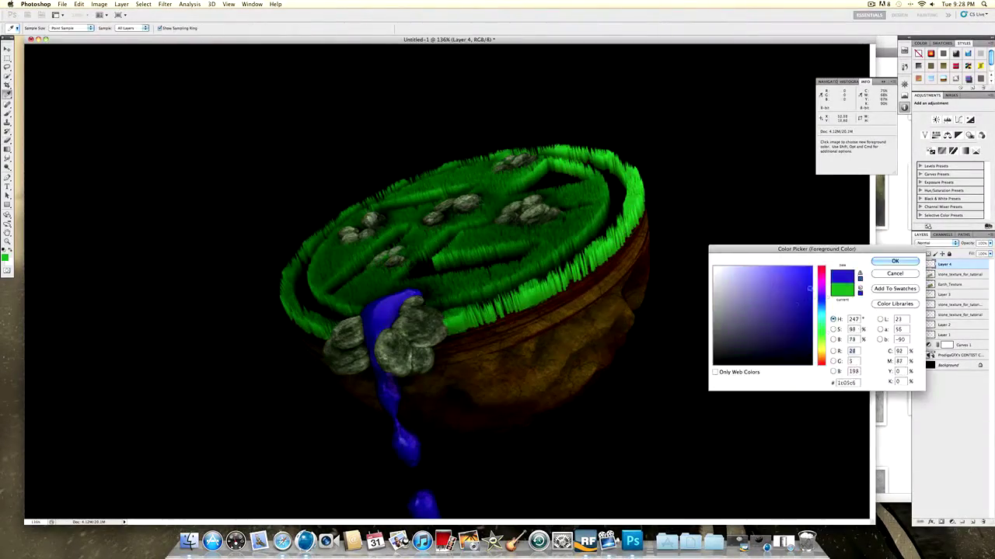